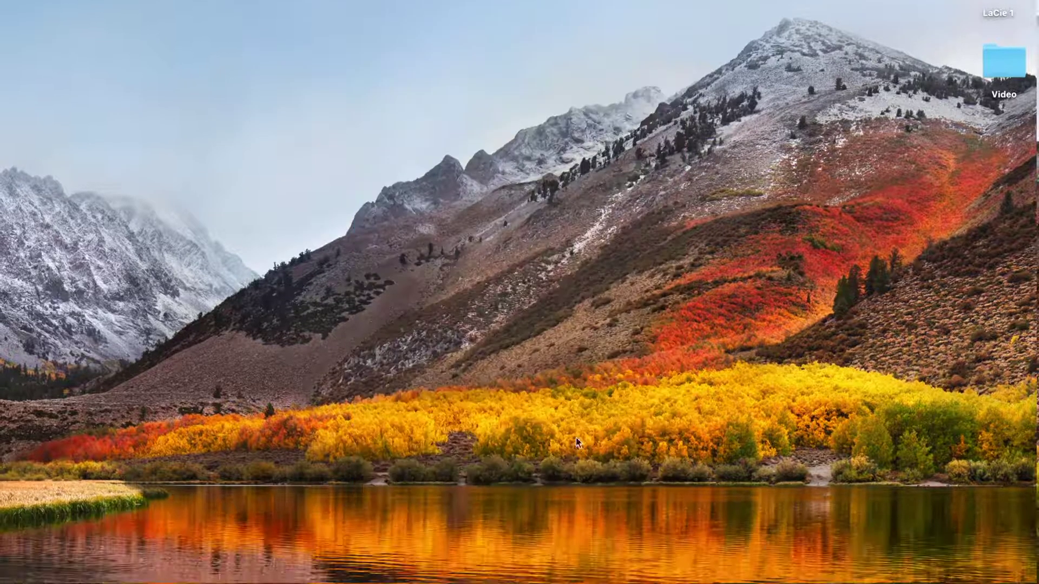
- Set up a new QuickTime Player movie recording and show its camera and microphone source options for the connected iPhone
mouse_move(610, 547)
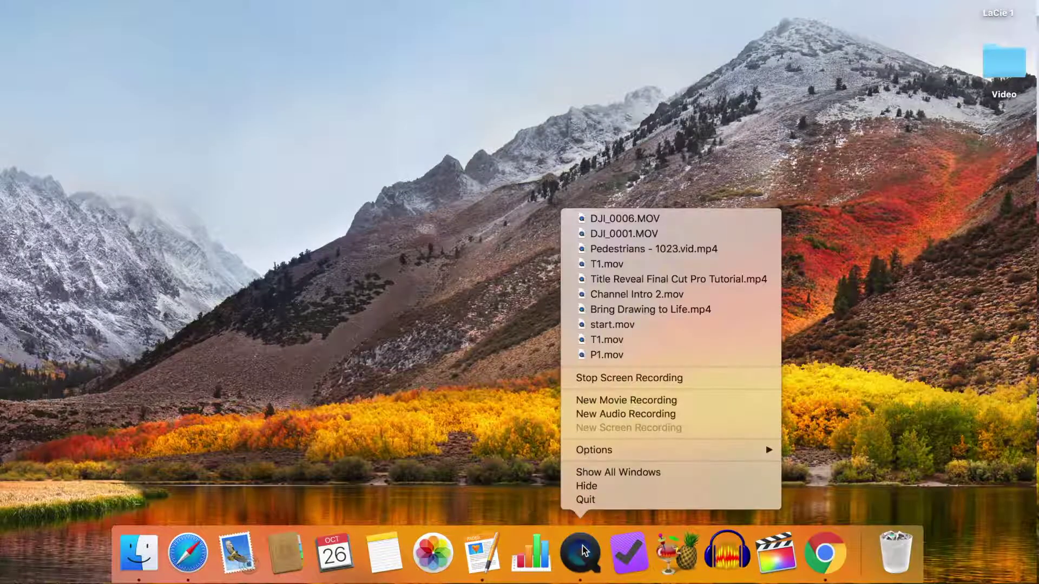
left_click(621, 401)
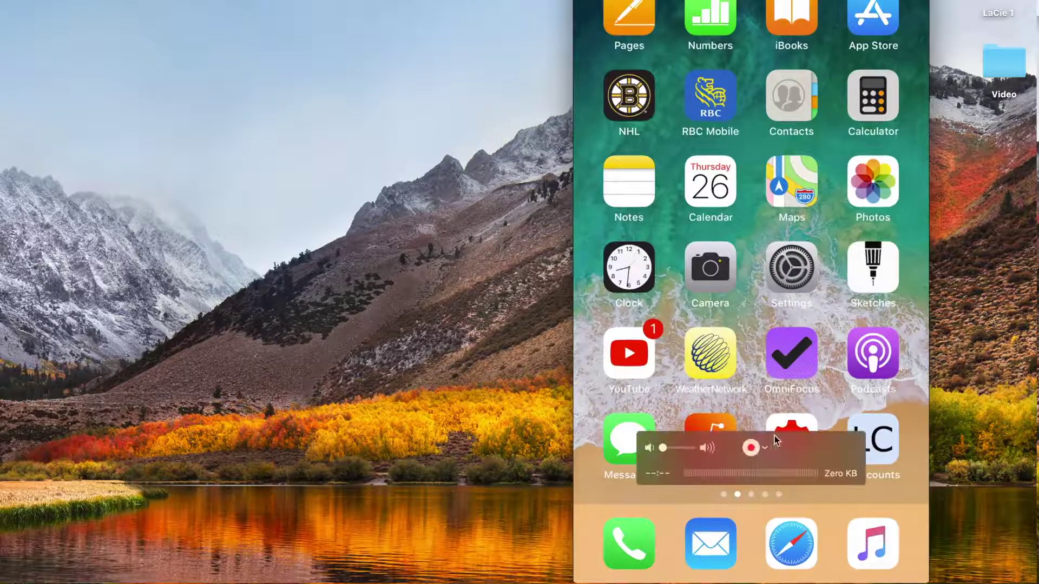
left_click(764, 446)
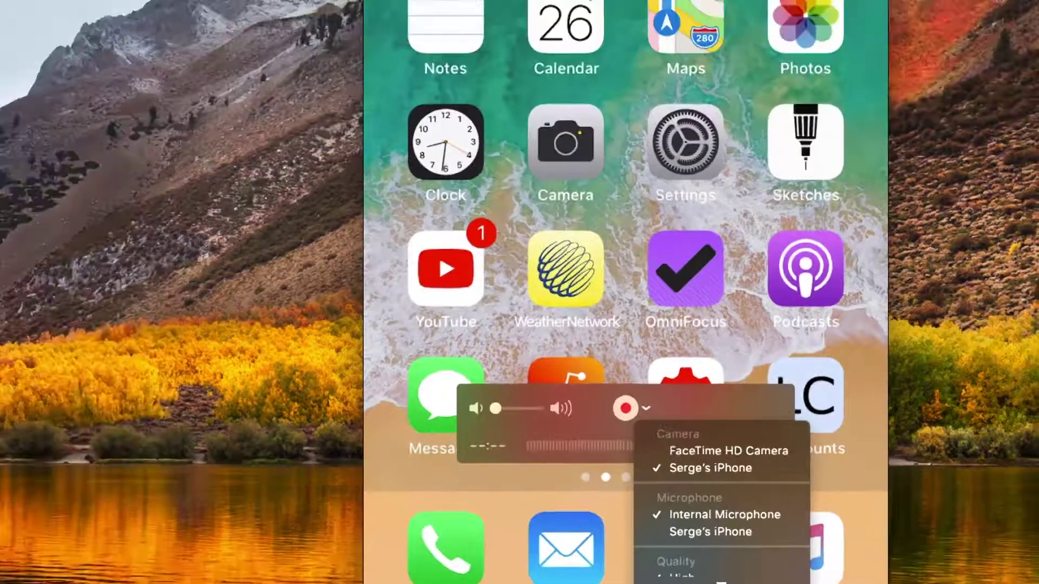
- Open the settings of a new blank canvas in the drawing app on the iPhone
left_click(586, 24)
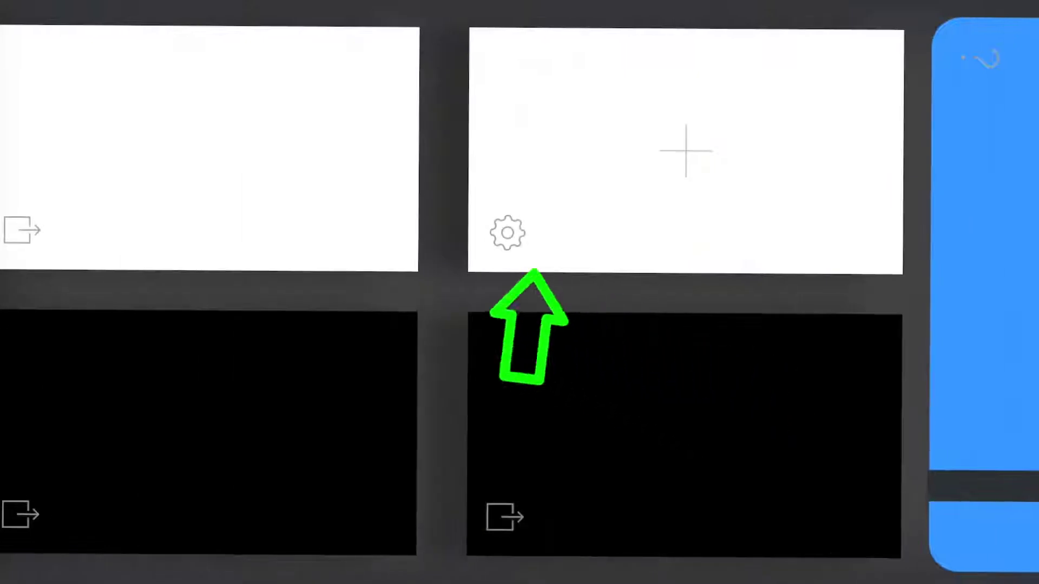
left_click(508, 232)
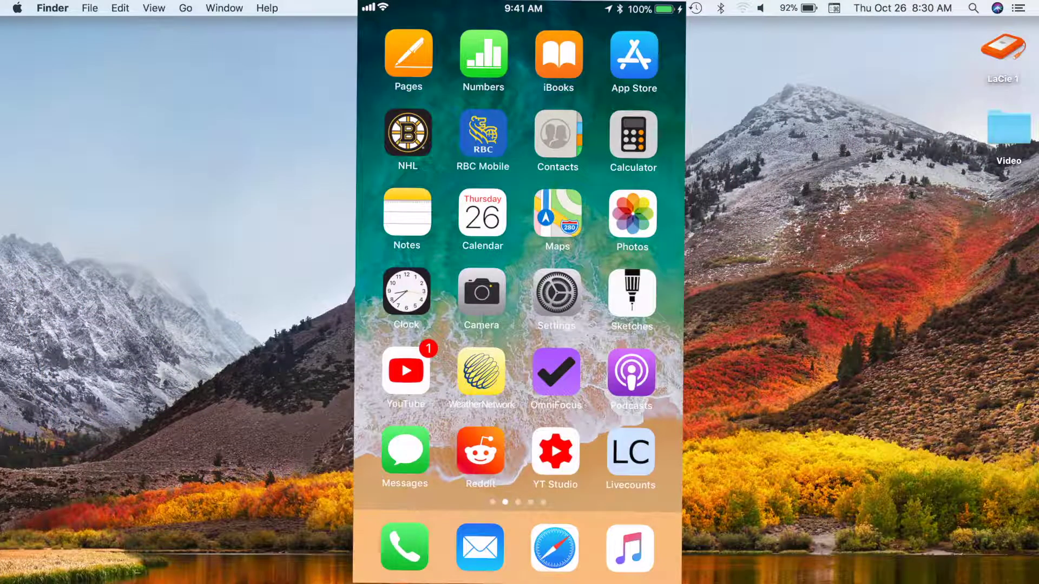
- Open the Photos app on the mirrored iPhone
left_click(633, 214)
left_click(480, 453)
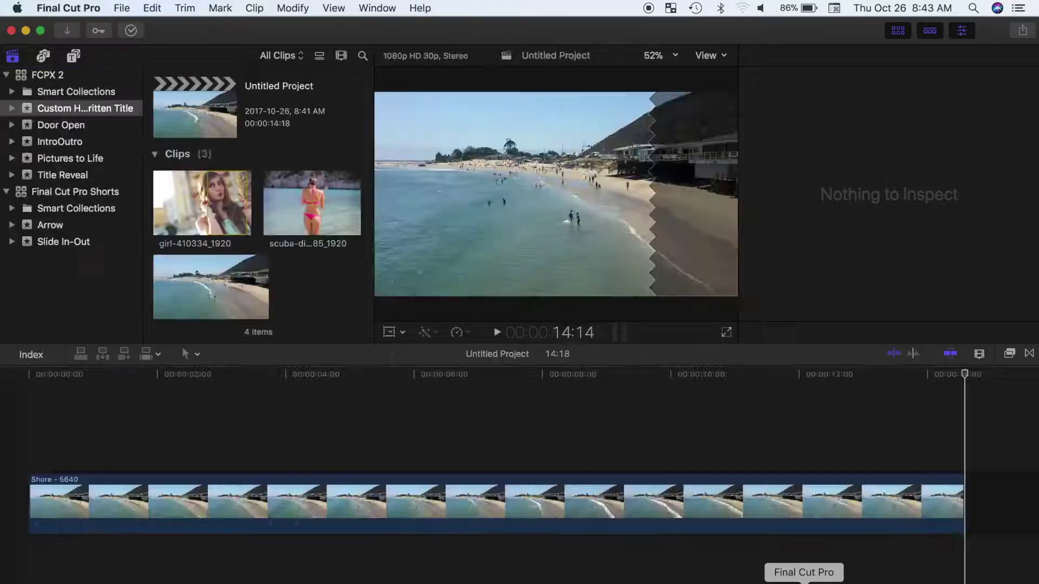
left_click(20, 443)
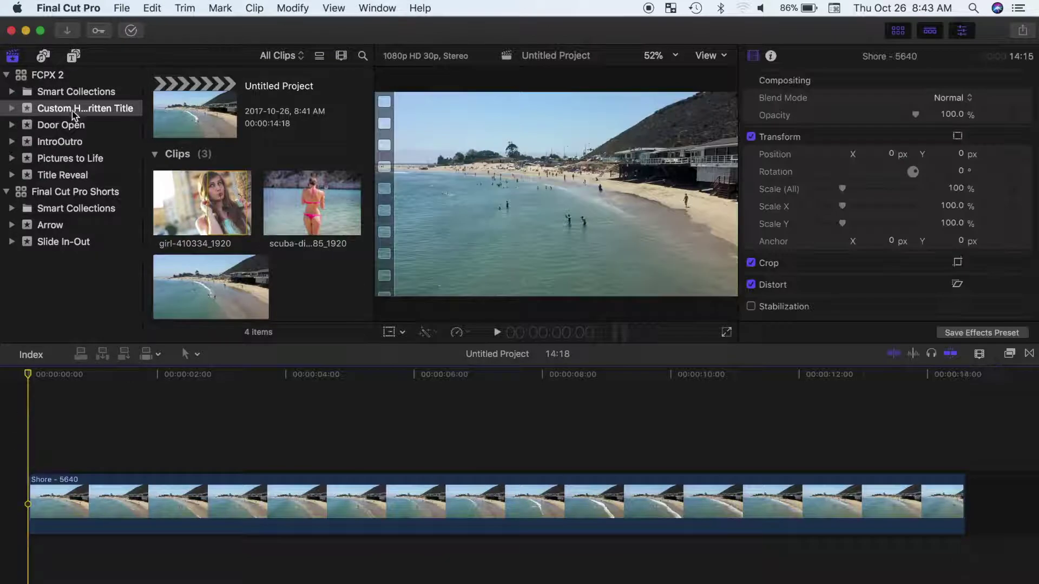
- Import the P4 recording of the handwritten title into the custom handwritten title event in Final Cut Pro
left_click(66, 30)
left_click(42, 179)
left_click(157, 385)
left_click(226, 473)
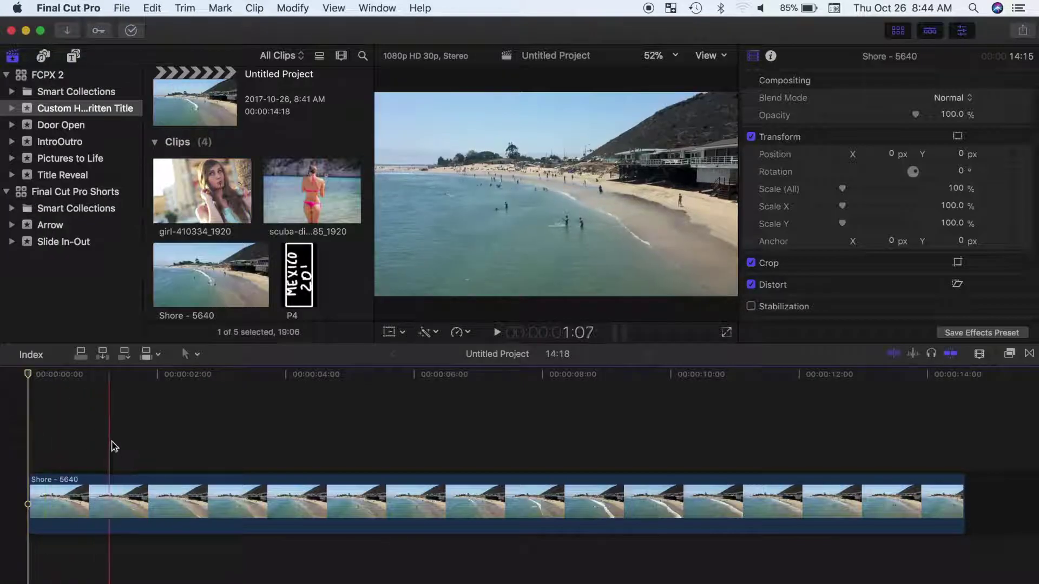
- Connect the P4 clip above the Shore - 5640 clip, starting at 1:24 in the timeline
left_click(147, 448)
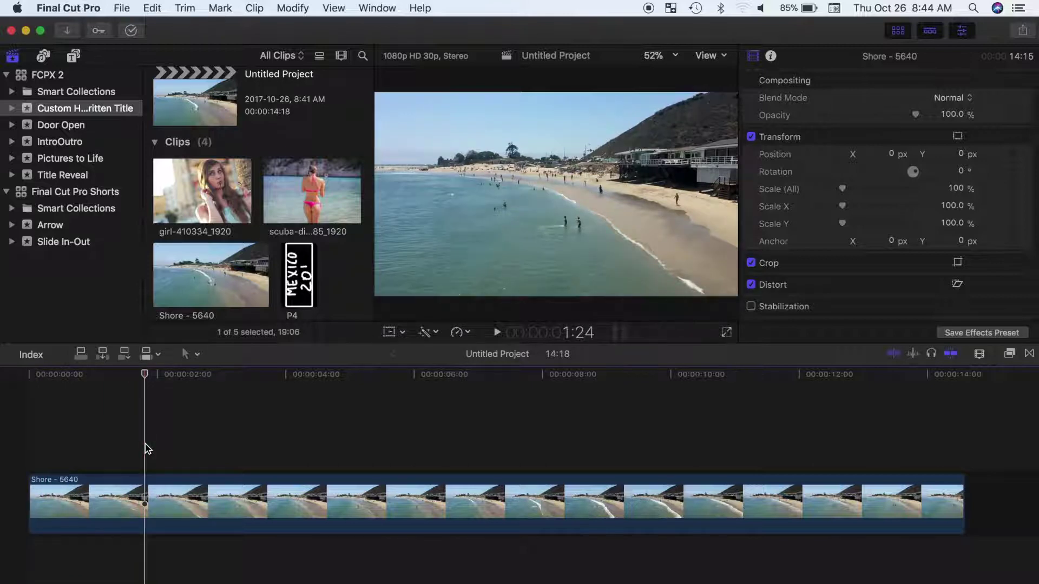
key("q")
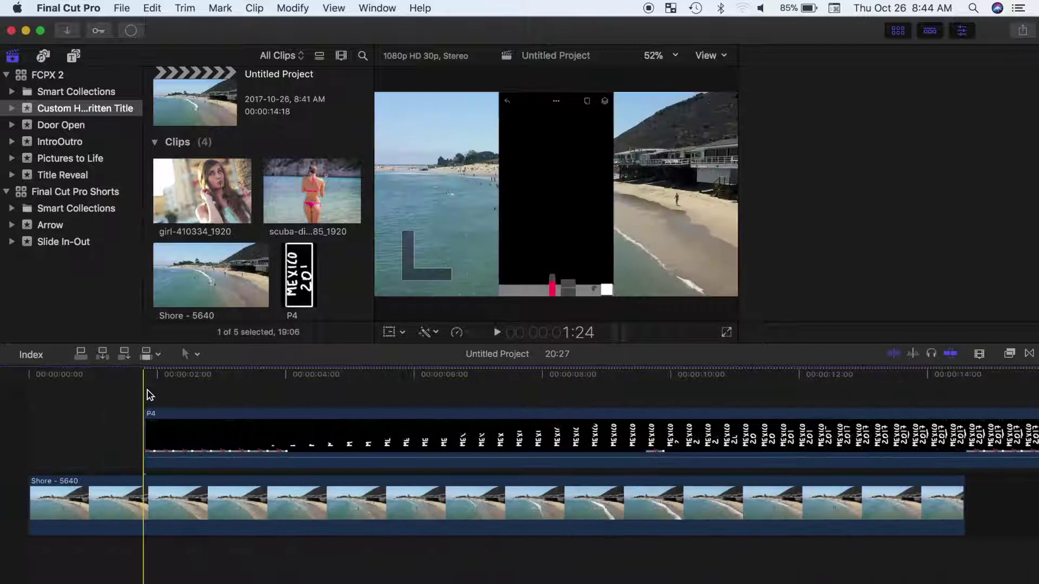
- Rotate the P4 clip to about -89.5° so the lettering reads upright, and scale it to about 170%
key("super+4")
scroll(541, 393, "right", 4)
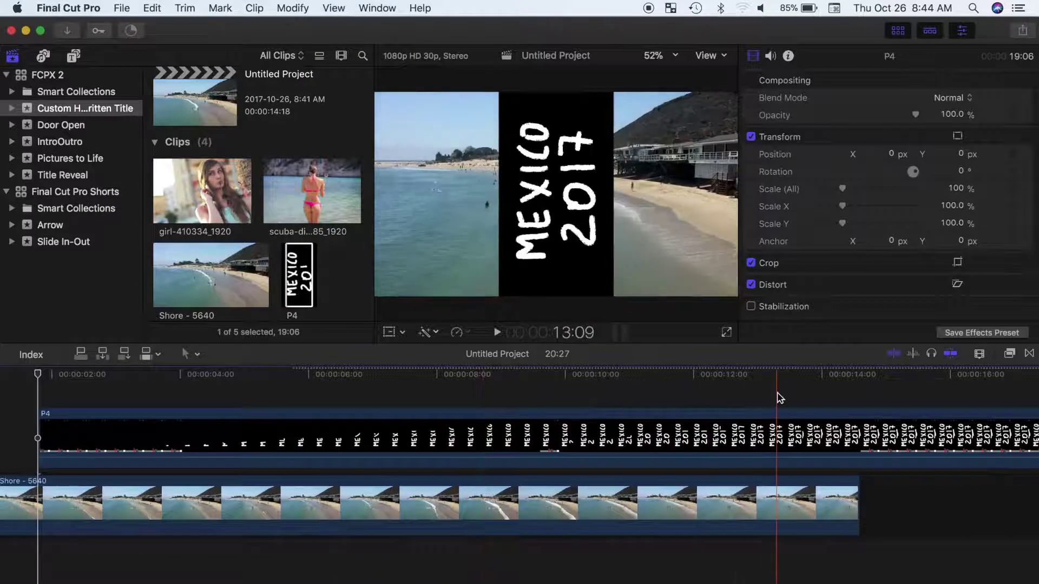
left_click(777, 433)
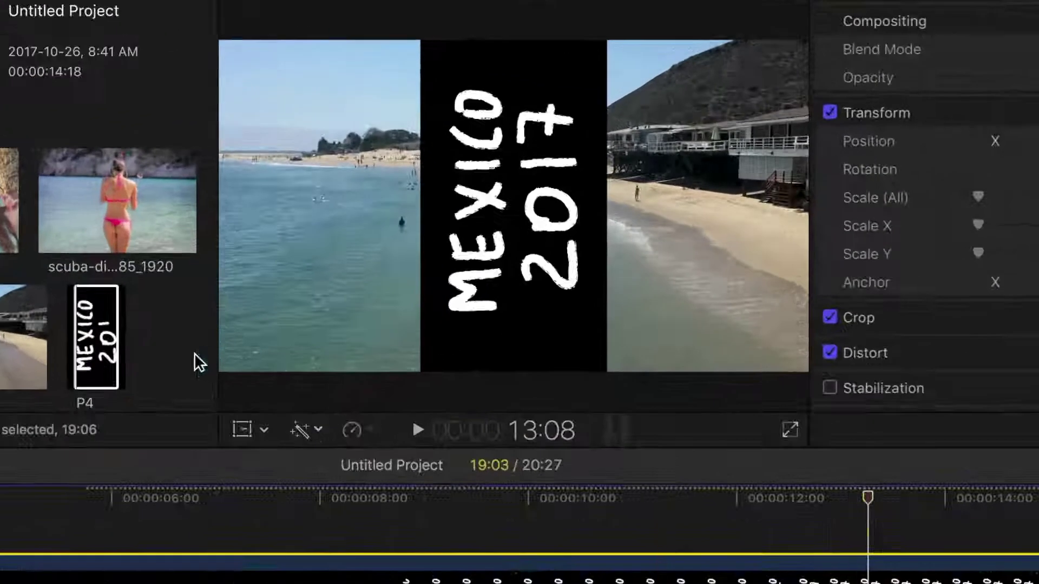
left_click(249, 429)
left_click_drag(571, 209, 514, 266)
left_click_drag(680, 299, 768, 359)
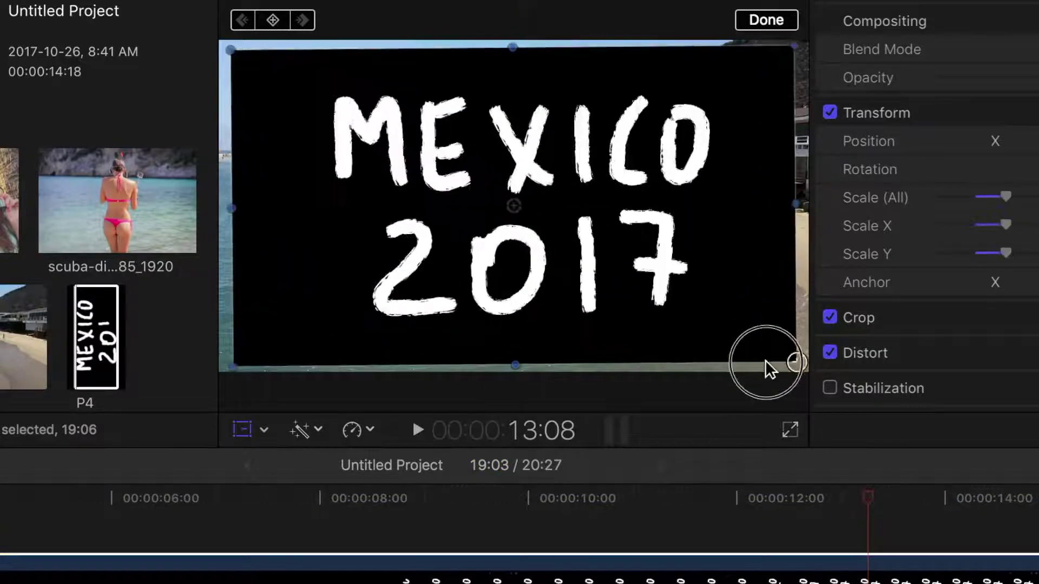
scroll(982, 531, "right", 5)
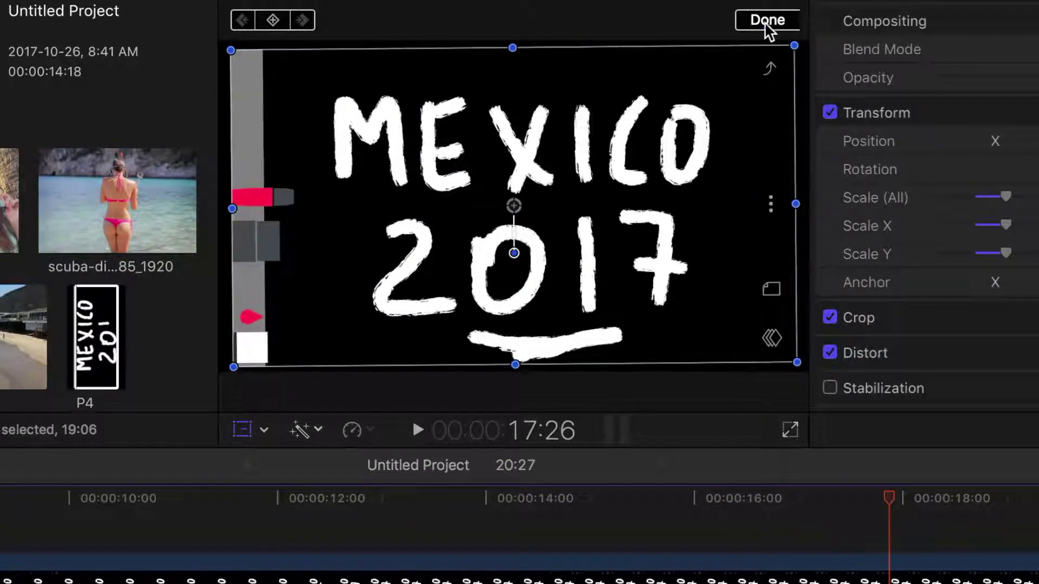
left_click(766, 23)
- Trim the two sides of the P4 image with the Crop tool to remove the drawing app's interface
left_click(263, 429)
left_click(297, 483)
left_click_drag(230, 236, 318, 219)
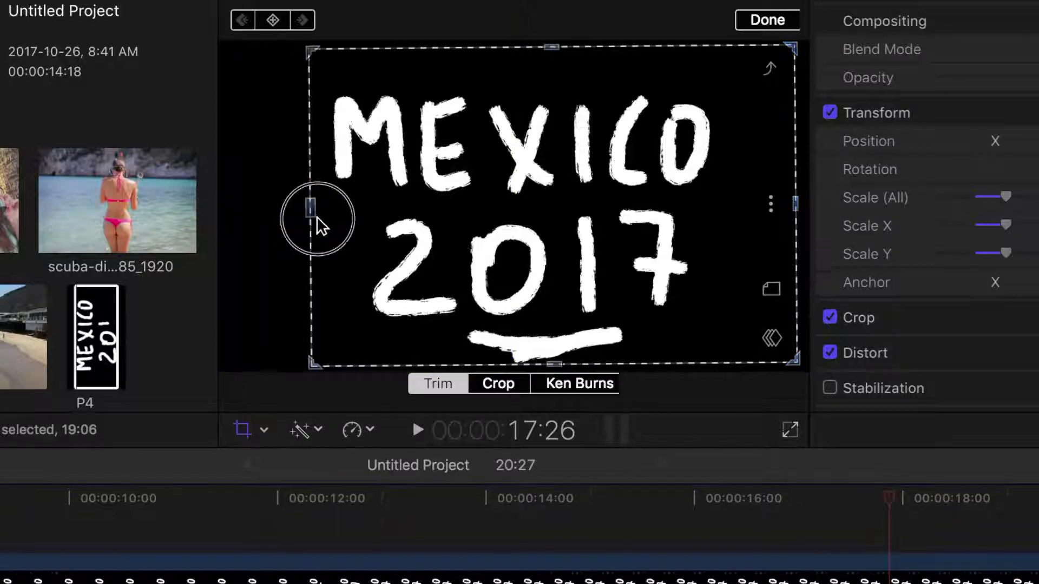
left_click_drag(795, 204, 723, 212)
left_click(766, 20)
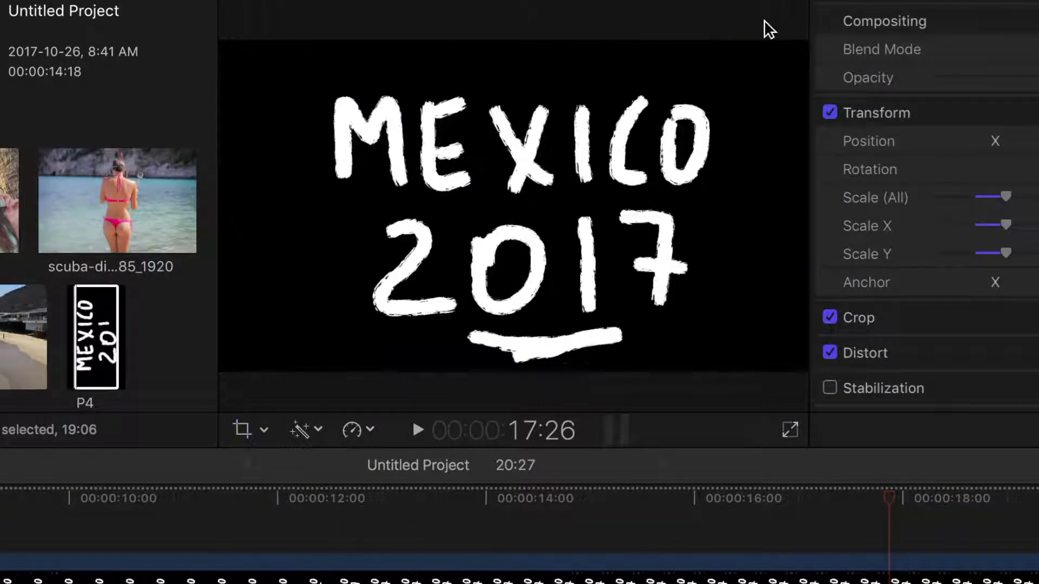
- Trim the end of the P4 clip to the end of the Shore - 5640 clip at 14:18
left_click(436, 514)
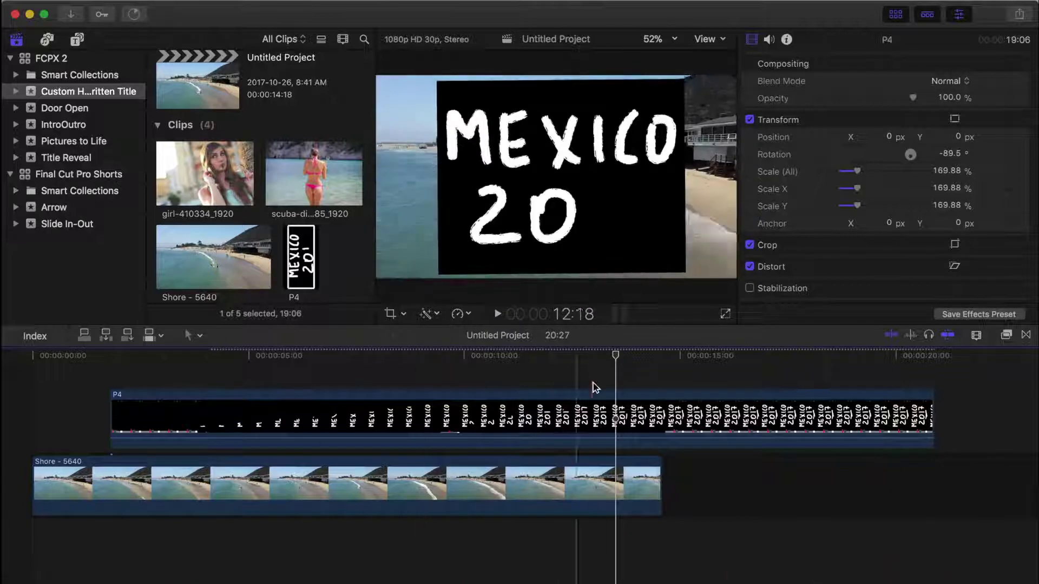
left_click(664, 400)
key("alt+]")
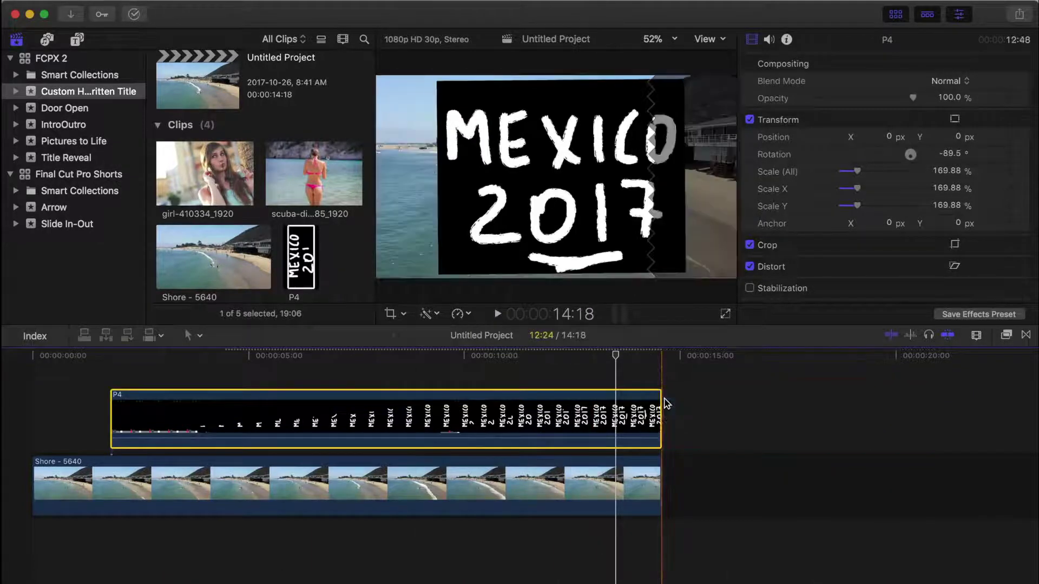
- Set the P4 clip's blend mode to Add so its black background drops out
key("shift+z")
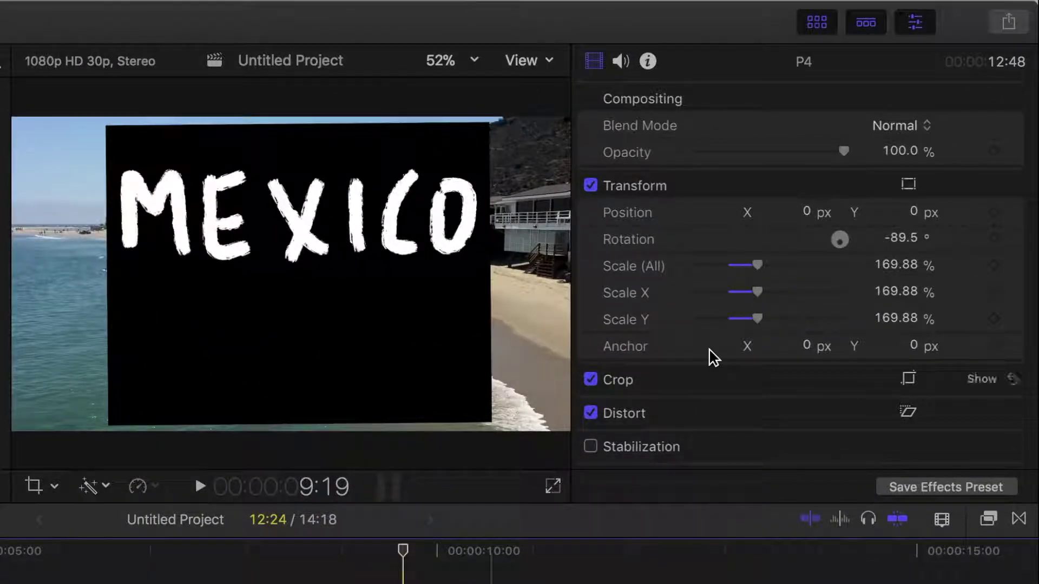
left_click(931, 133)
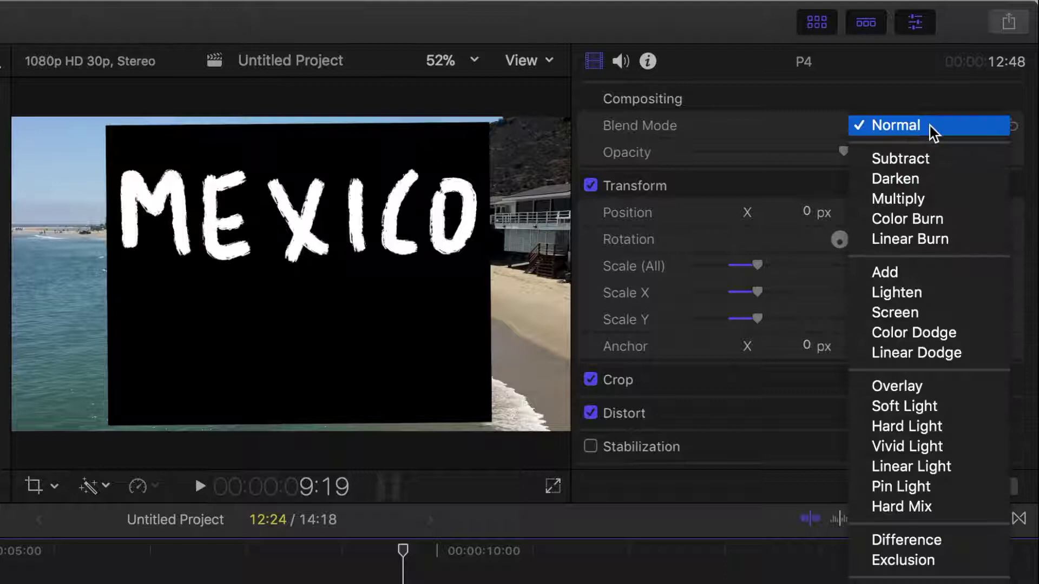
left_click(910, 273)
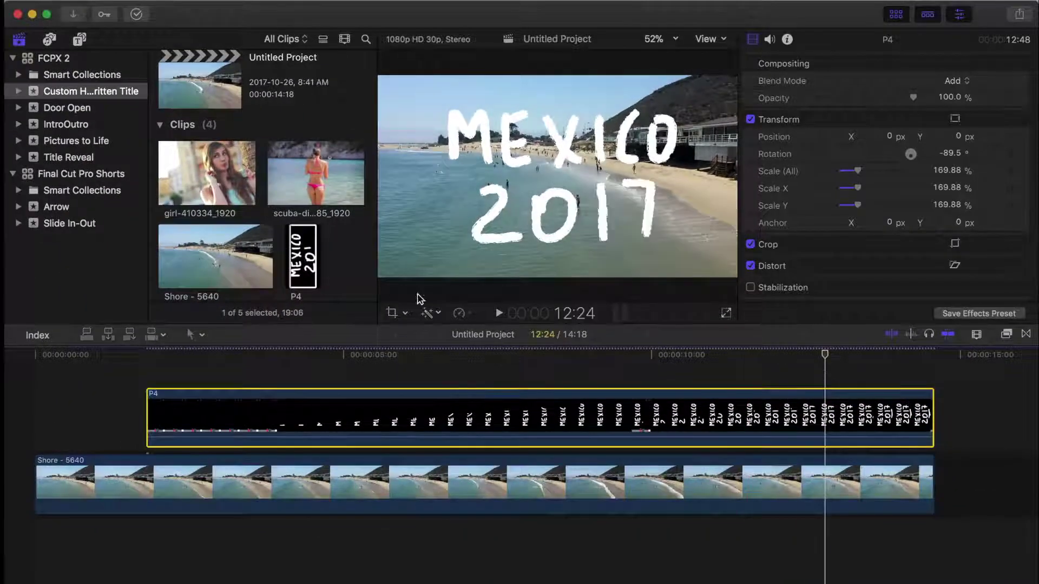
- Speed up the P4 clip to 400% and add a freeze frame of the finished title at its end
left_click(470, 313)
left_click(625, 351)
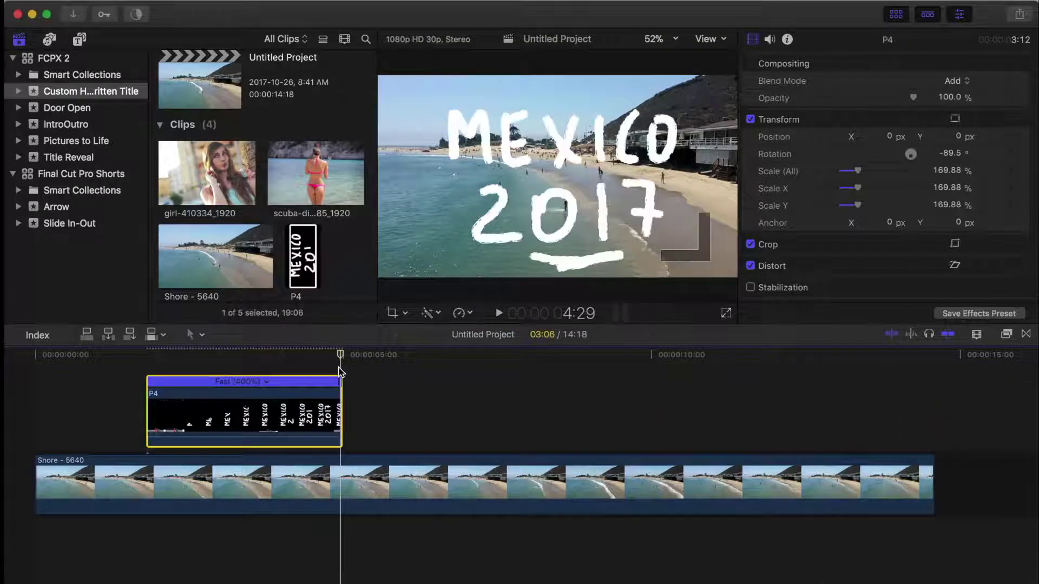
key("alt+f")
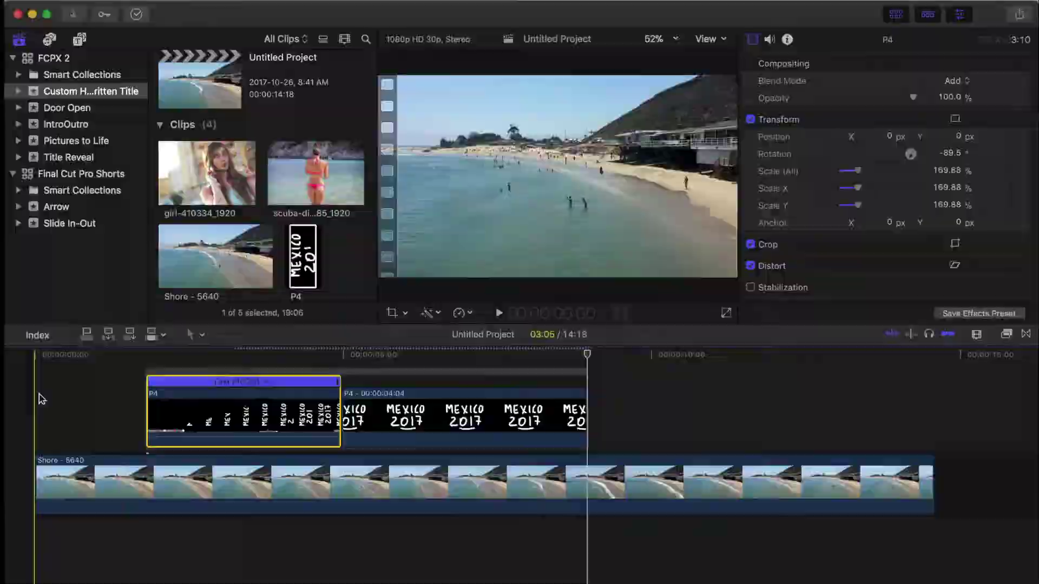